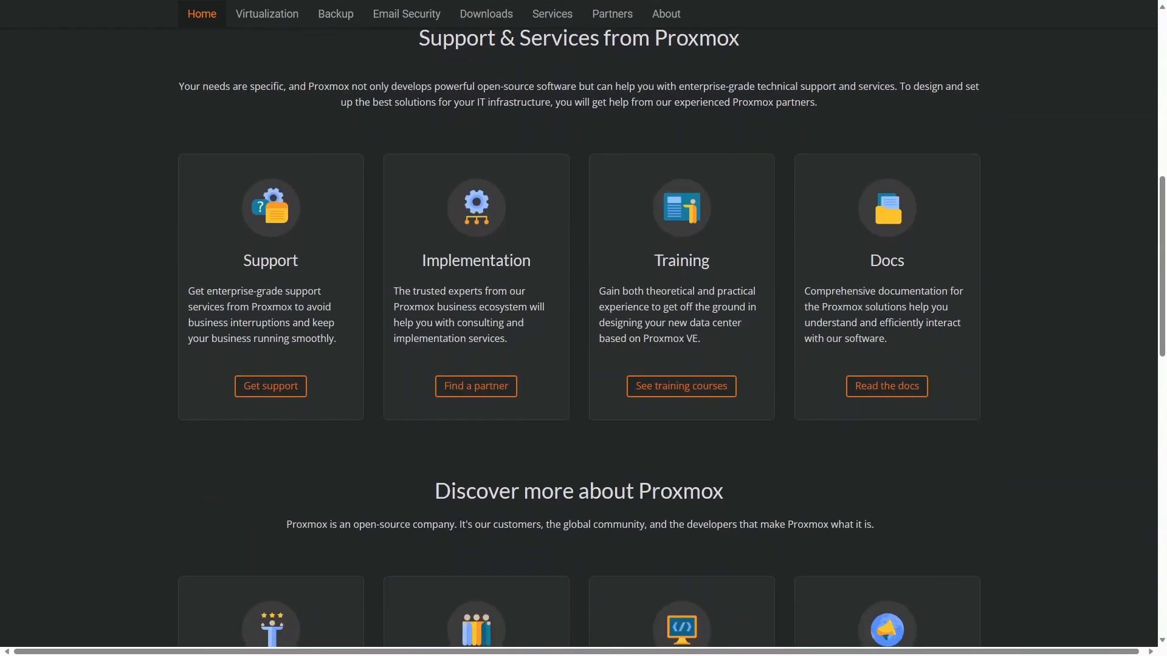
Step: Scroll down the Proxmox homepage past the Support & Services cards
scroll(583, 328, down, 3)
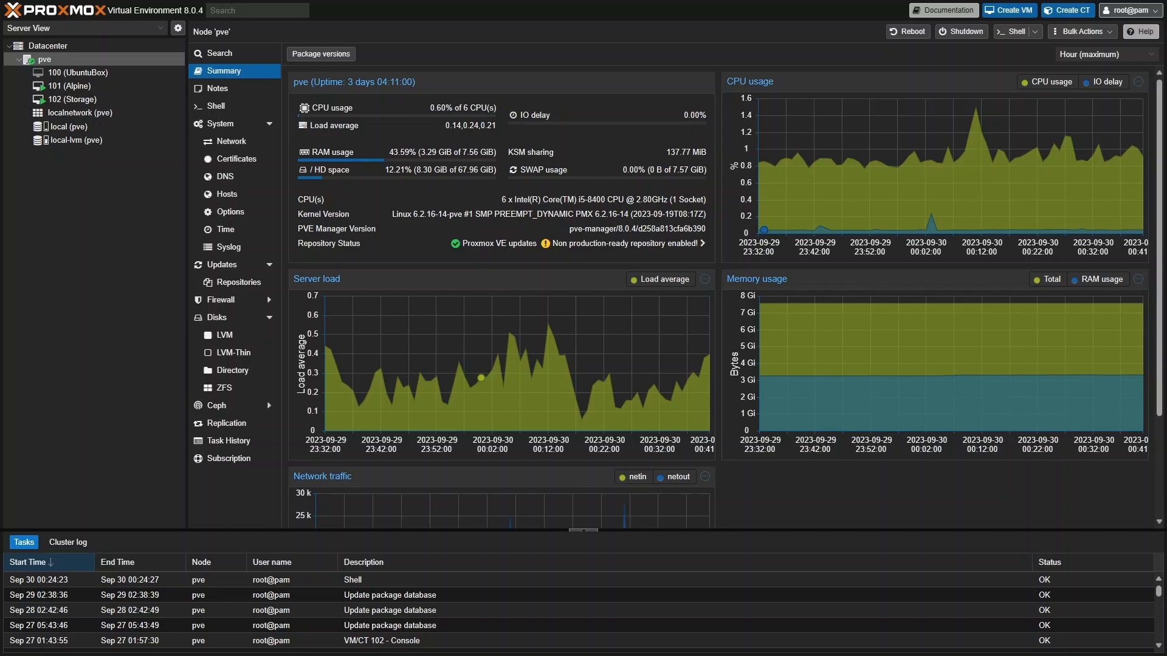
Step: Search Google for 'windows server evaluation iso' in a new private tab
key(F11)
key(ctrl+t)
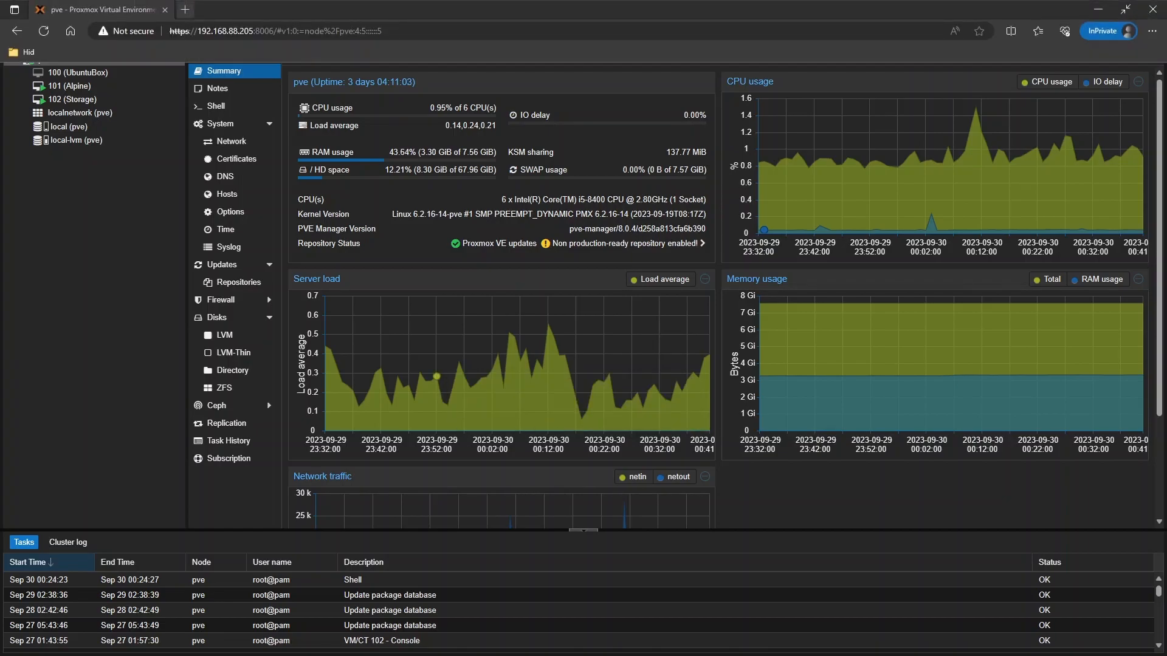
text(windows server evaluation iso)
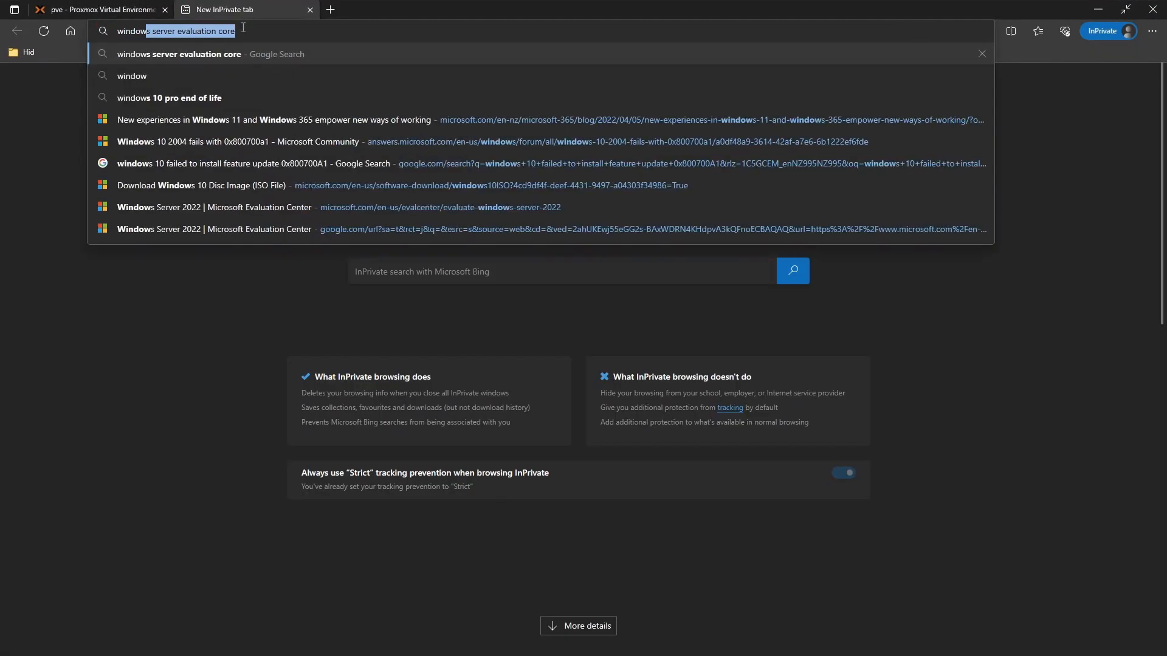
key(F11)
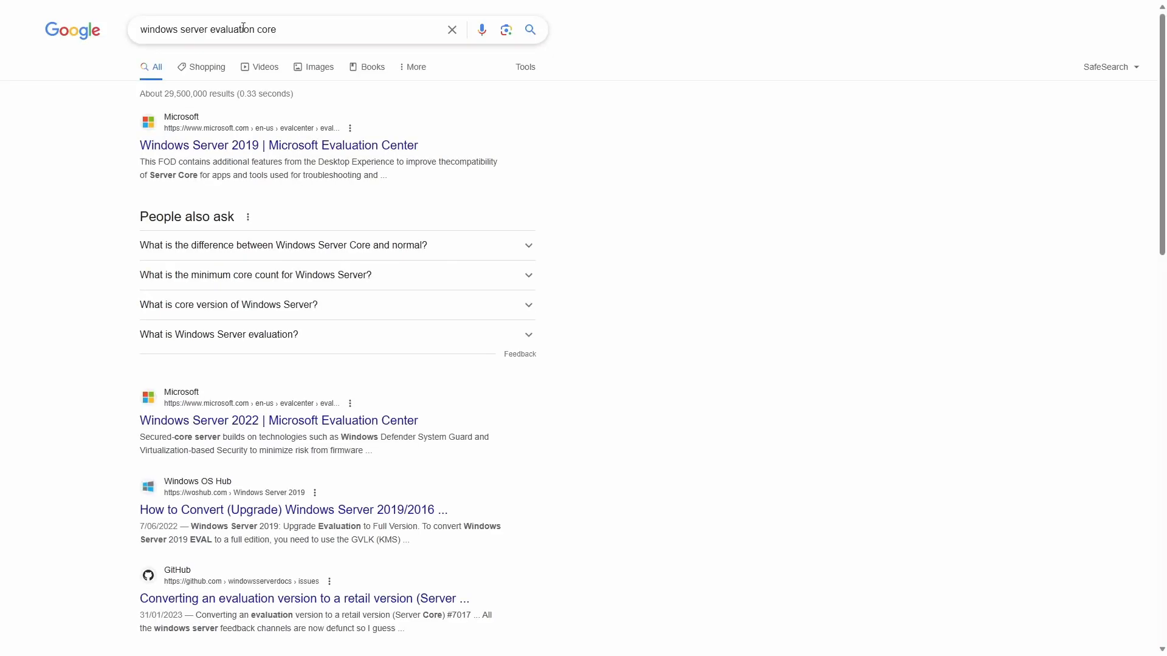
Step: Open the Windows Server 2022 Evaluation Center form and enter first name, last name, e-mail and company name
click(299, 427)
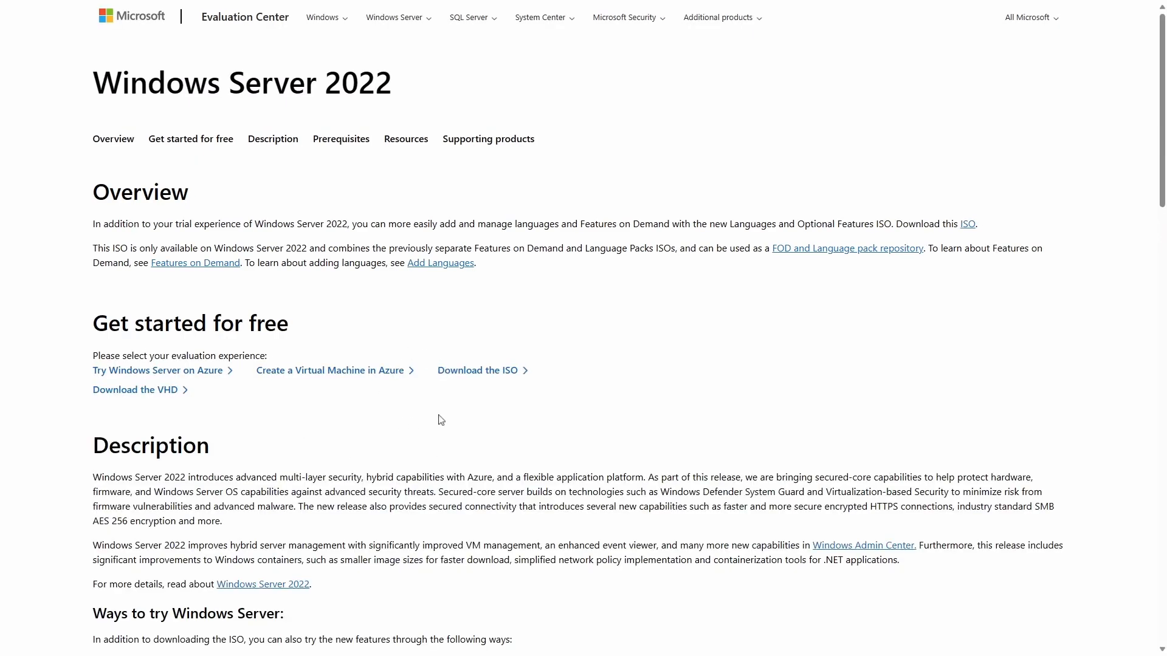
click(484, 376)
click(718, 338)
text(PVE)
key(Tab)
text(Lab)
click(720, 443)
click(734, 490)
text(Lab1)
Step: Complete the registration with country United States, company size 1, job role Owner, phone number with US code, and submit
click(744, 547)
click(725, 285)
scroll(729, 292, down, 5)
click(737, 311)
key(1)
key(Tab)
text(Owner)
click(804, 425)
click(778, 489)
scroll(778, 488, down, 3)
click(724, 535)
click(754, 307)
click(751, 335)
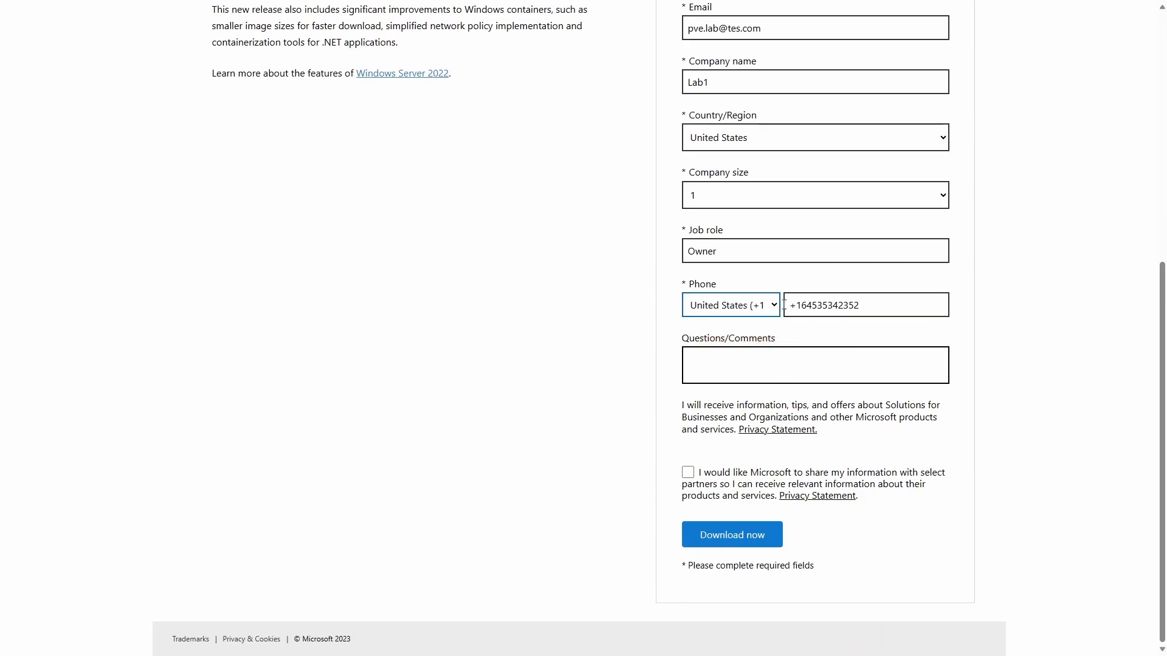
click(732, 535)
Step: Download the English 64-bit ISO and return to the Proxmox tab
scroll(743, 550, down, 5)
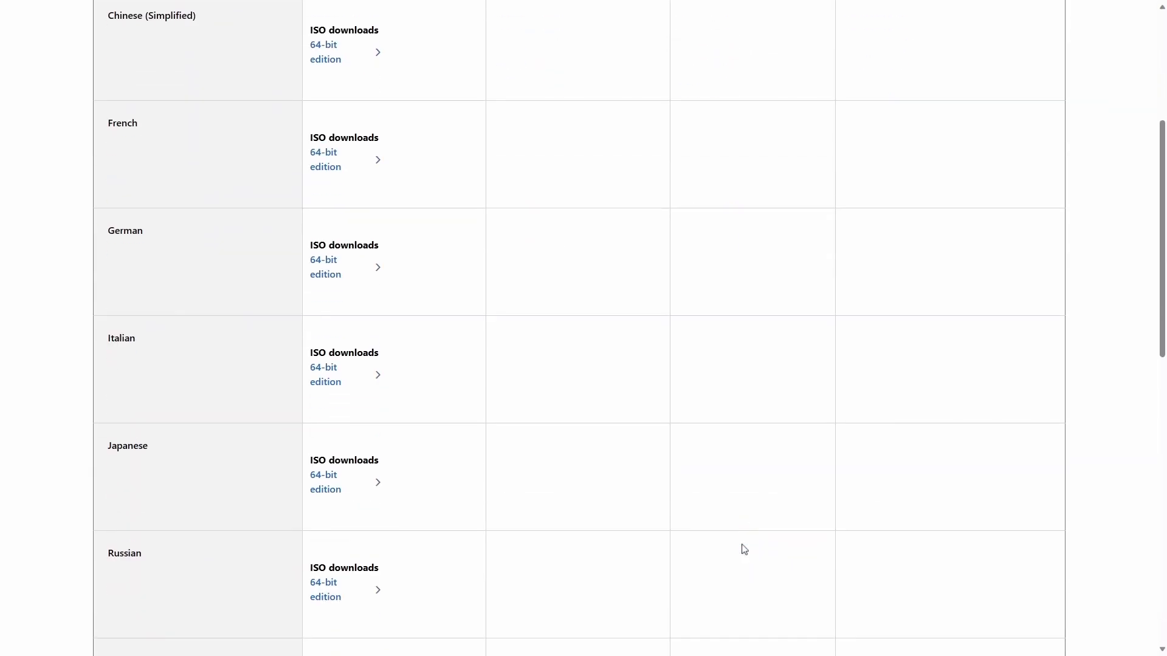
scroll(744, 549, up, 3)
click(327, 141)
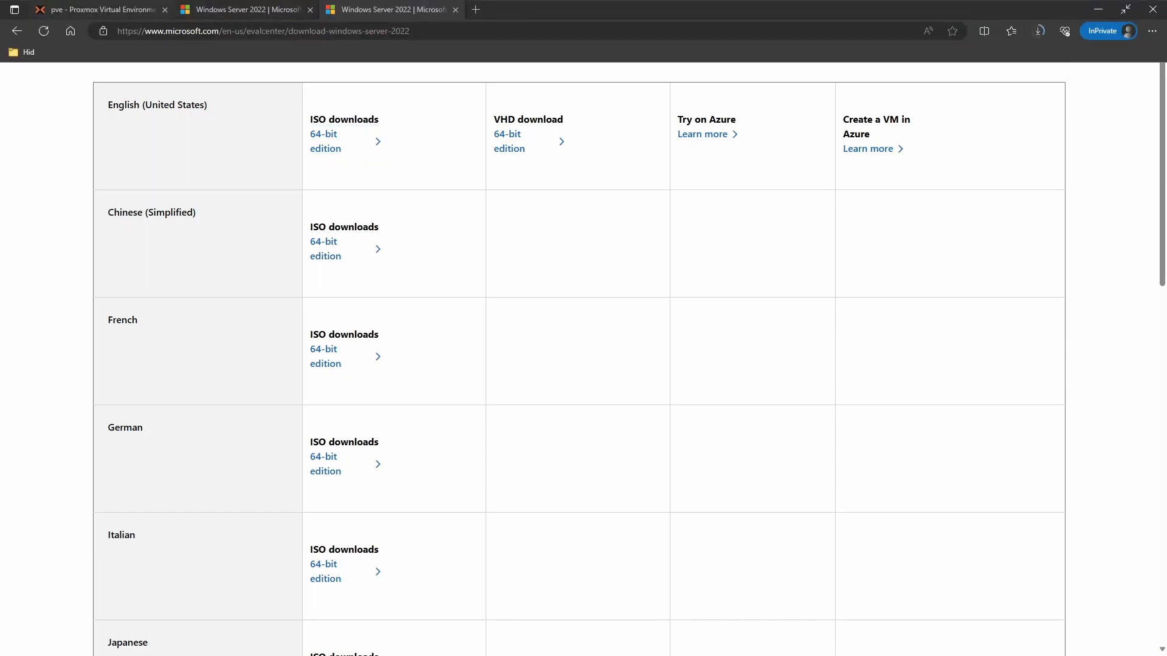
click(132, 9)
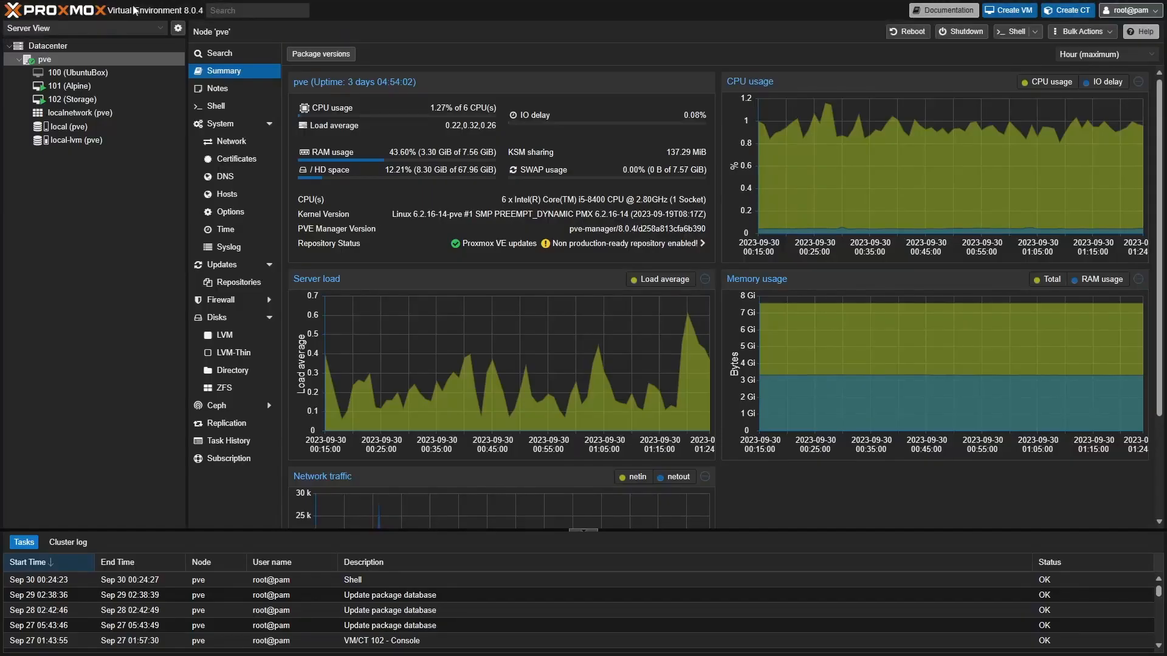
Step: Upload SERVER_EVAL_x64FRE_en-us.iso to local storage's ISO Images with hash algorithm None
click(63, 129)
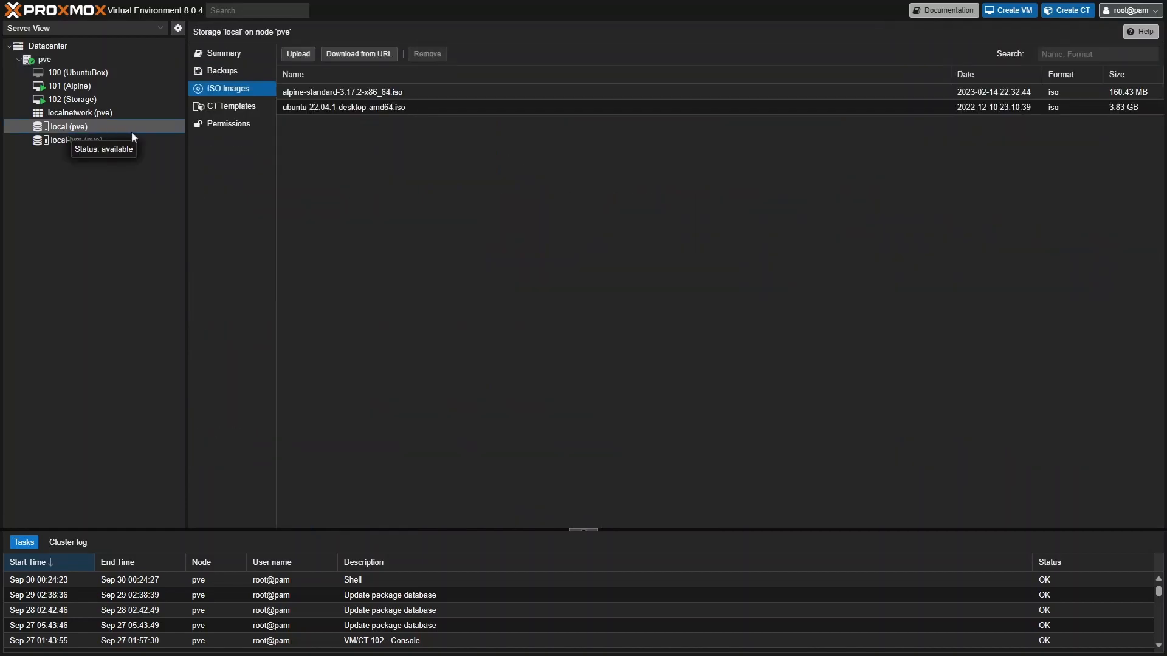
click(298, 56)
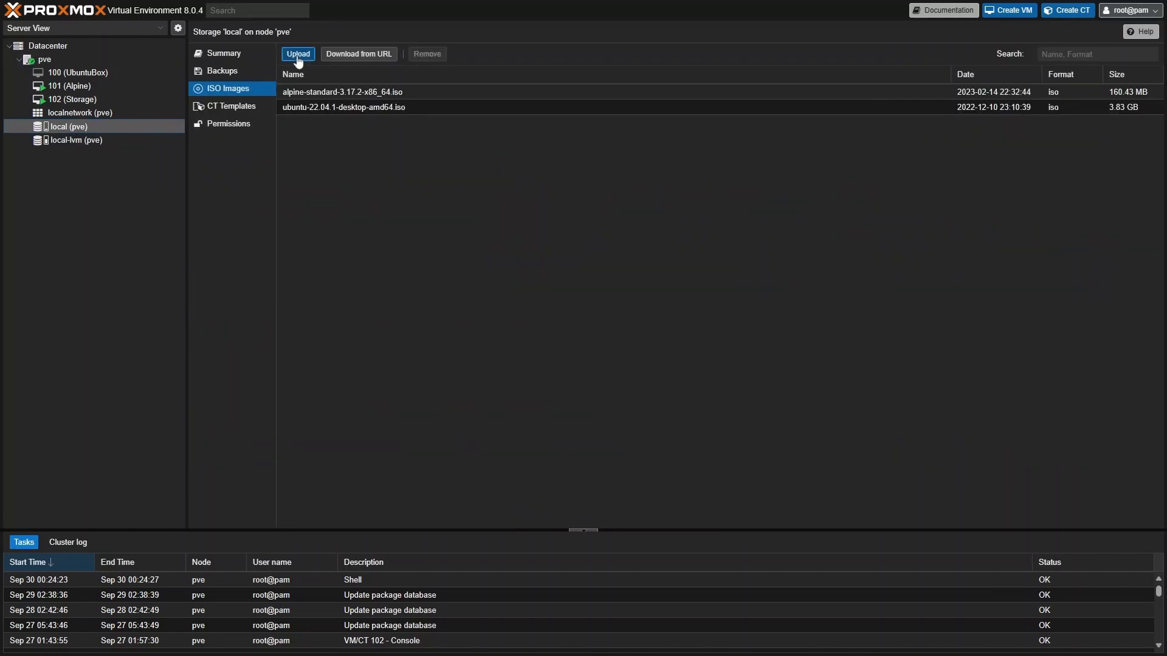
click(678, 283)
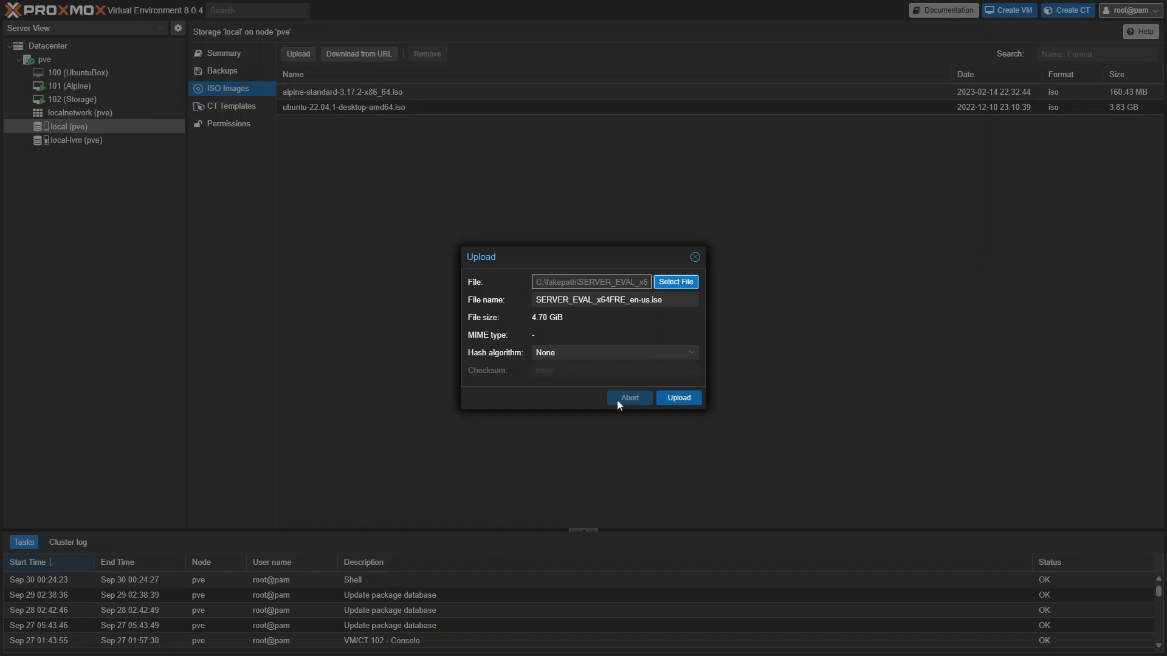
click(691, 354)
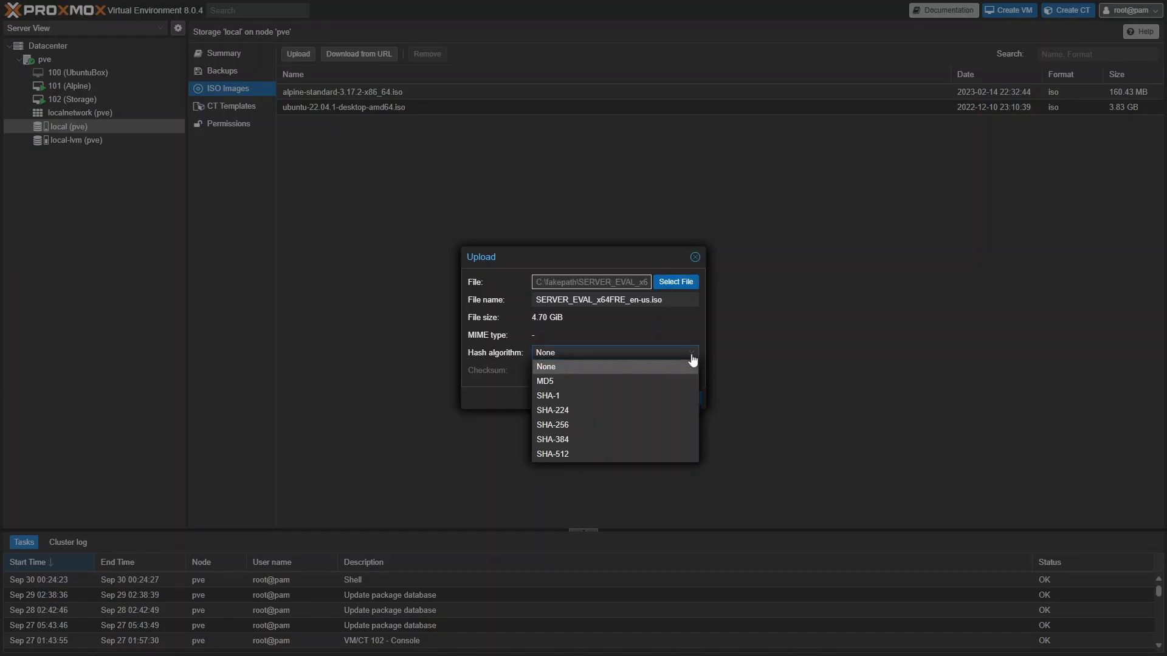
click(693, 359)
click(680, 398)
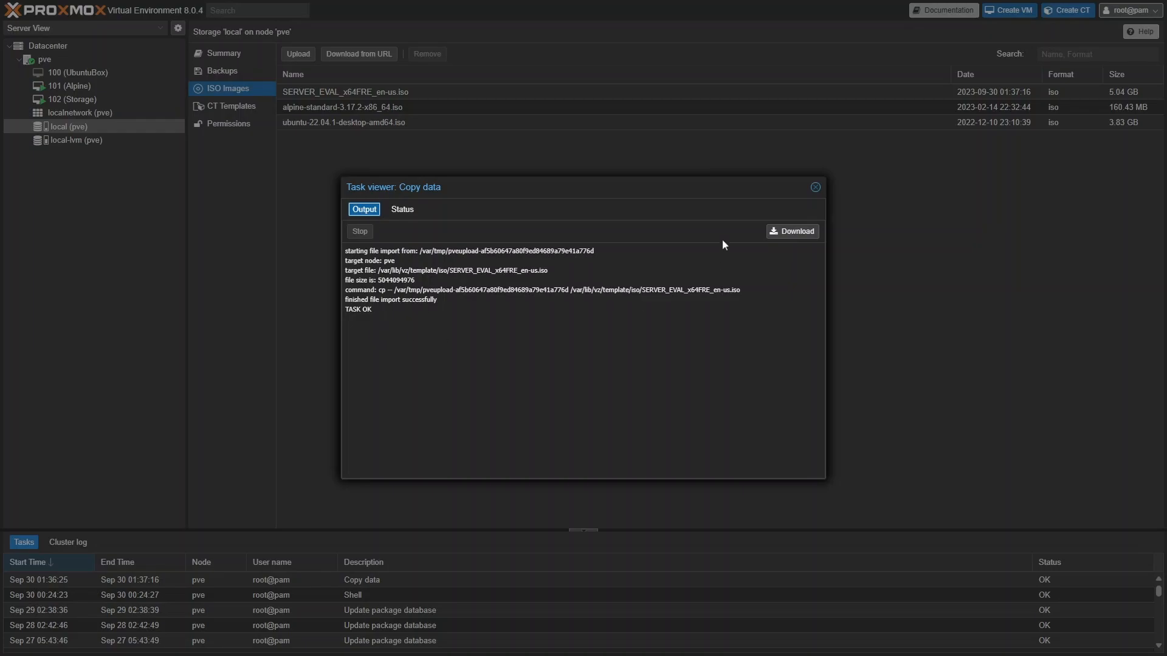
click(815, 190)
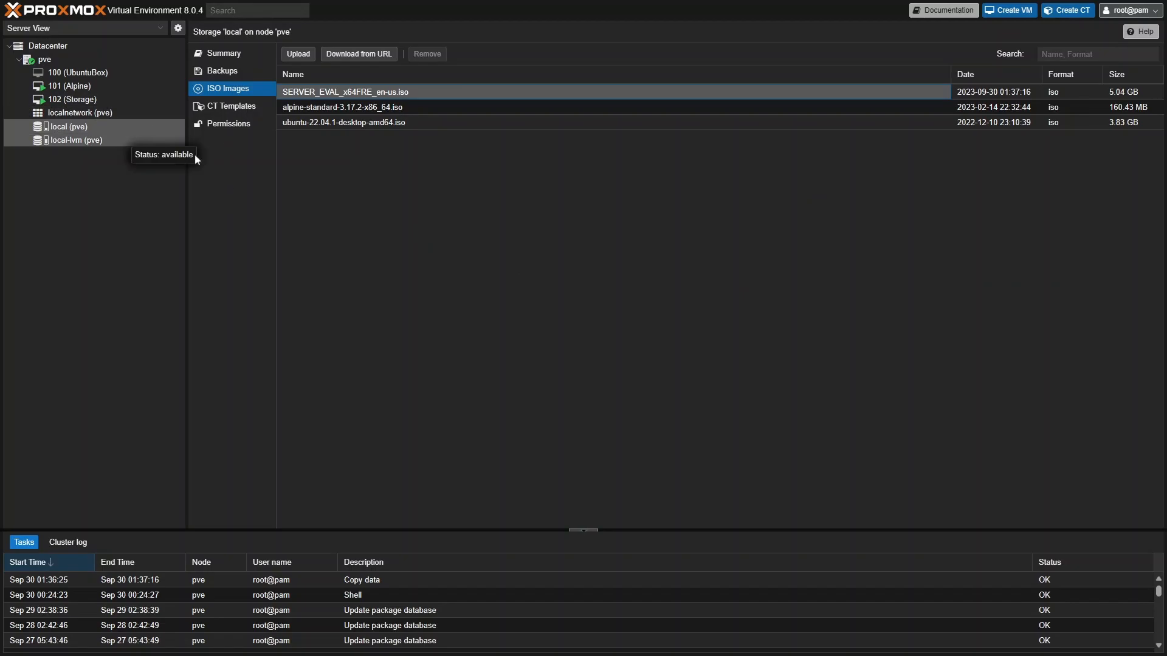
Step: Start creating a new virtual machine named '2022Core'
click(1018, 12)
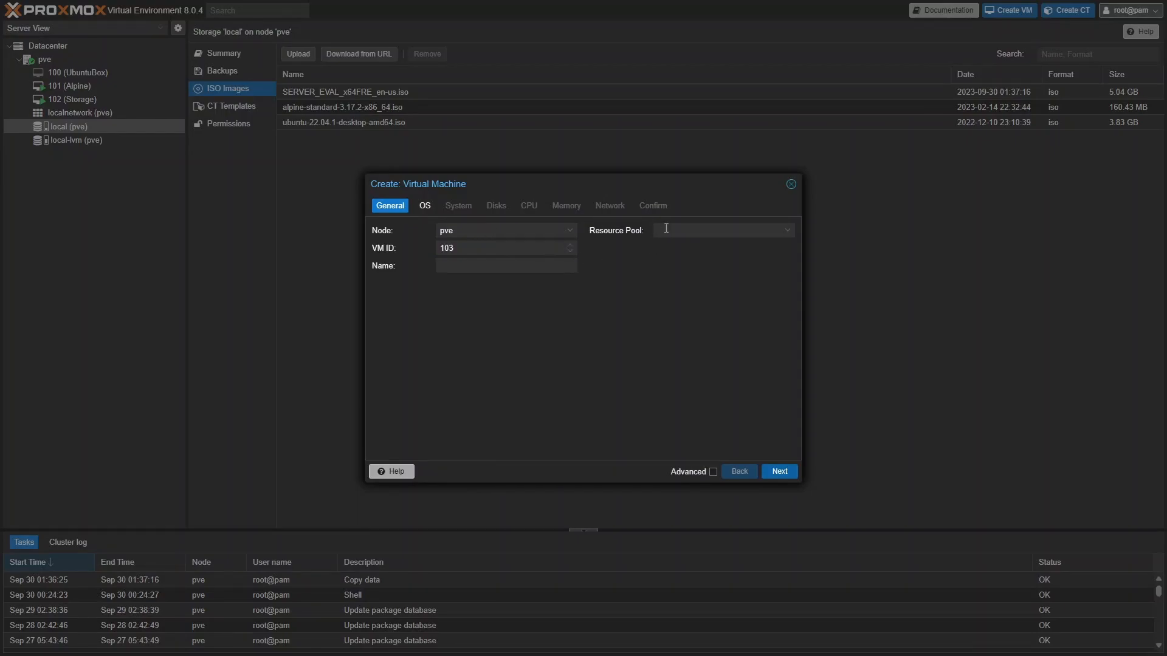
click(509, 267)
text(2022Core)
click(780, 472)
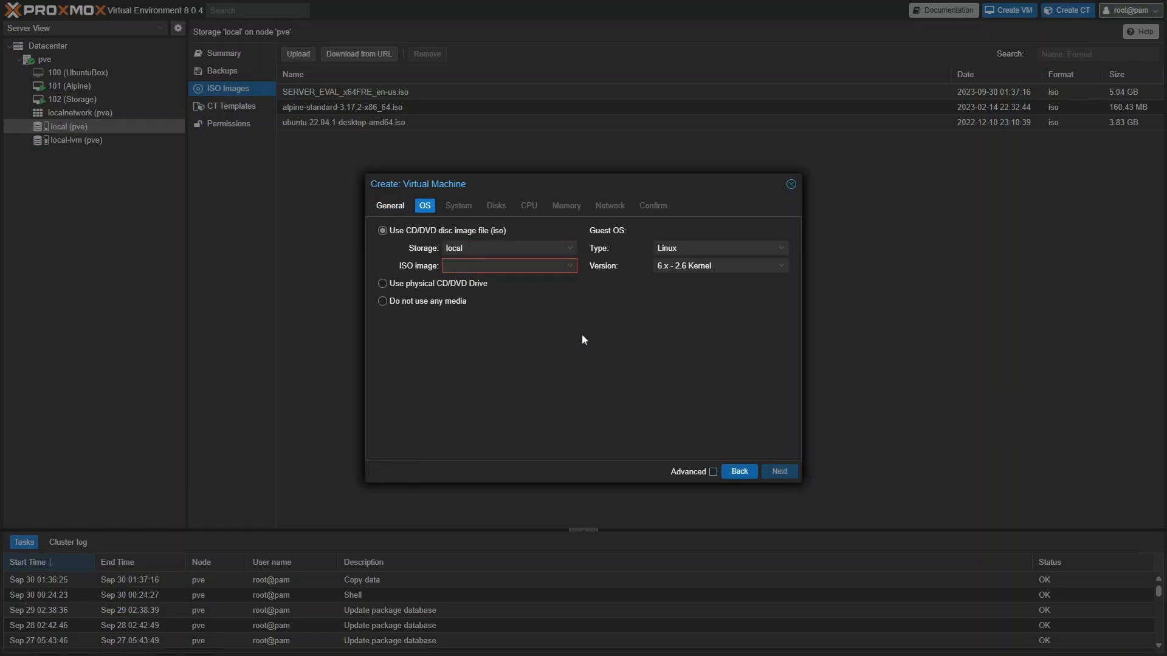
Step: Use SERVER_EVAL_x64FRE_en-us.iso from local storage and set the guest OS to Microsoft Windows 11/2022
click(570, 252)
click(570, 253)
click(569, 265)
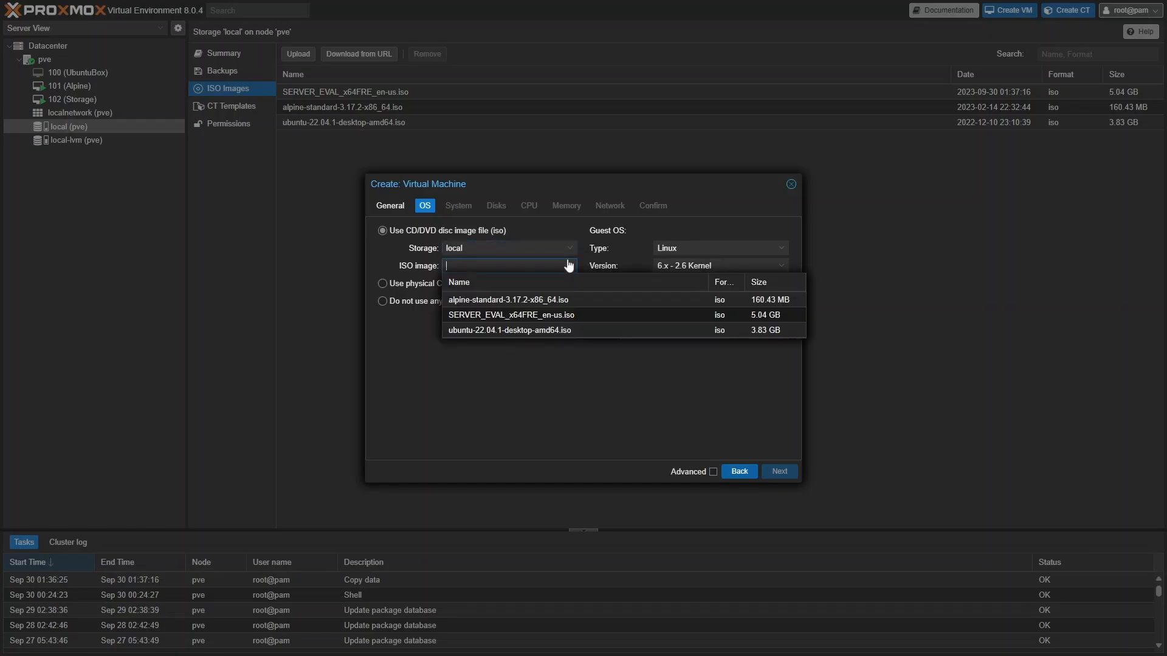
click(509, 313)
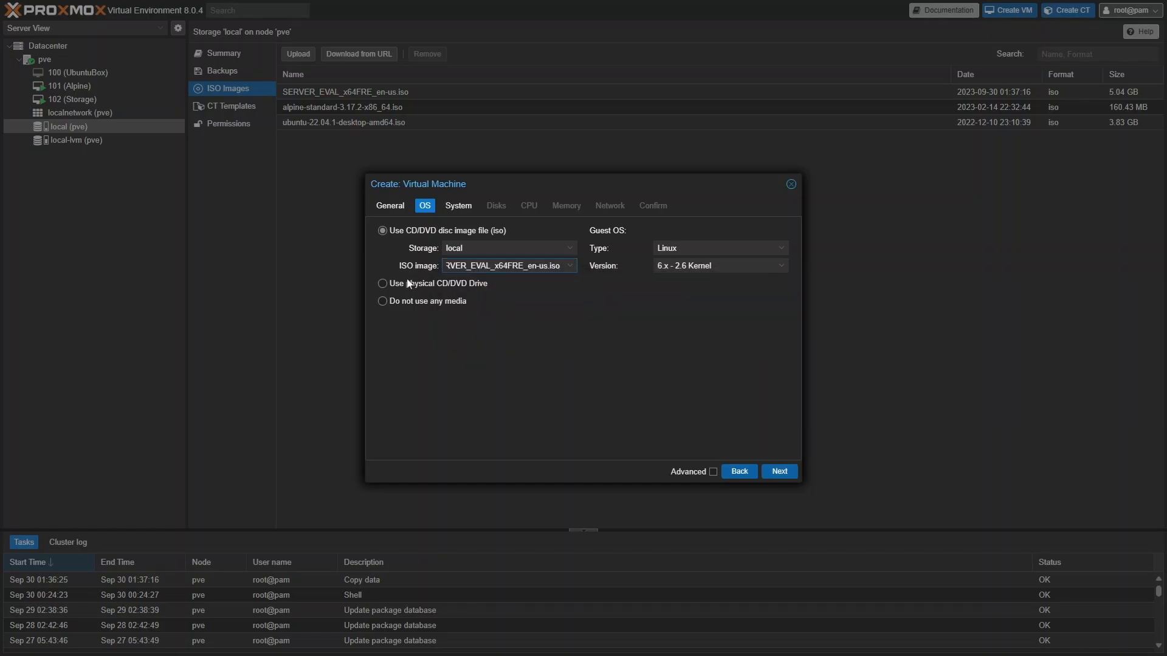
click(784, 253)
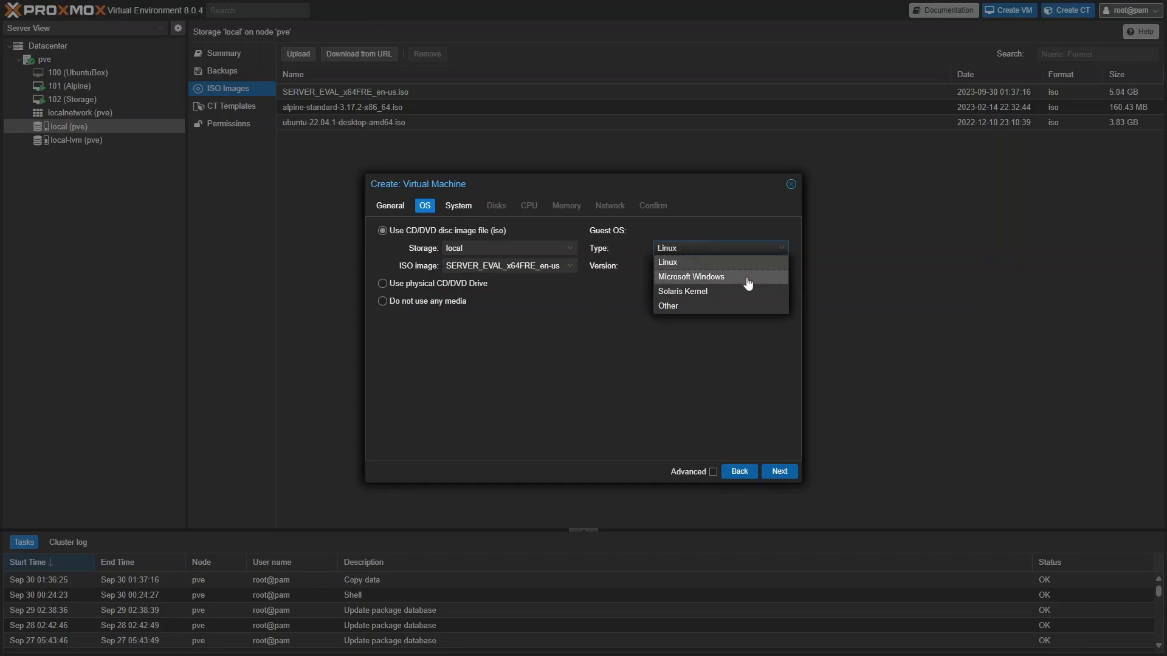
click(747, 278)
click(780, 267)
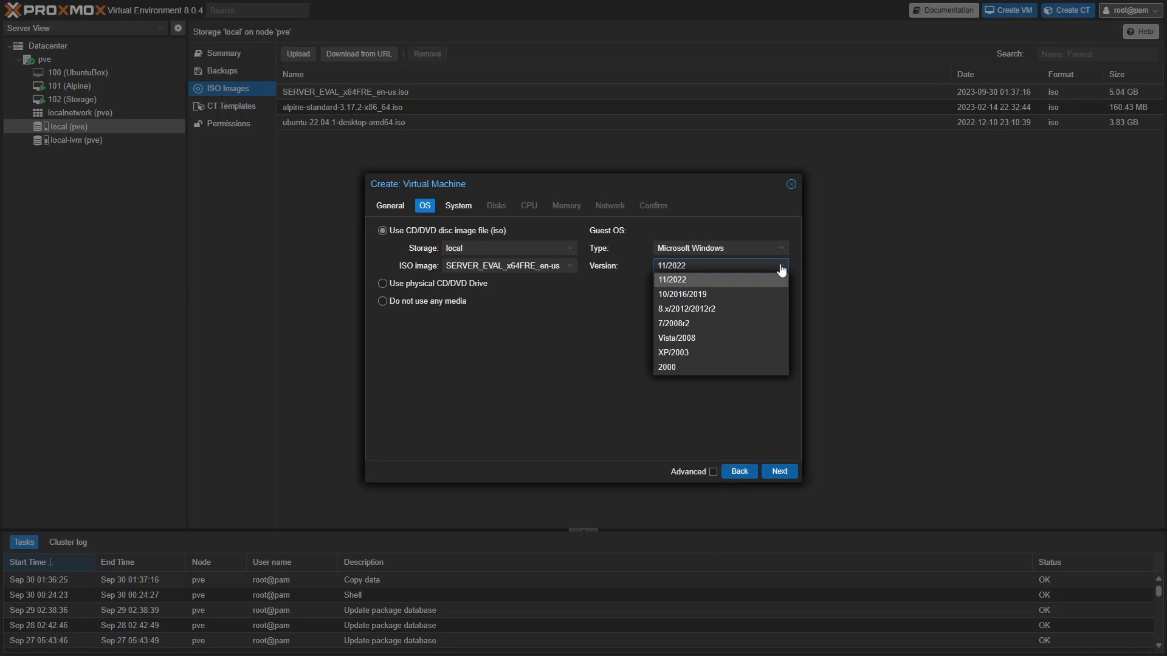
click(781, 270)
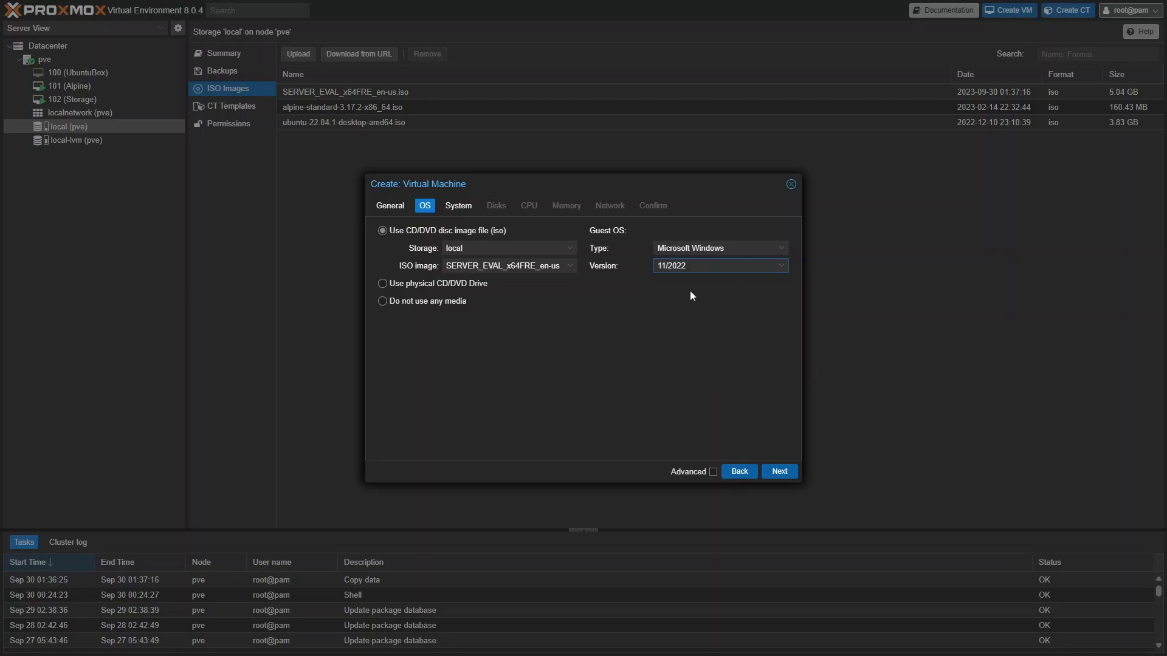
click(778, 472)
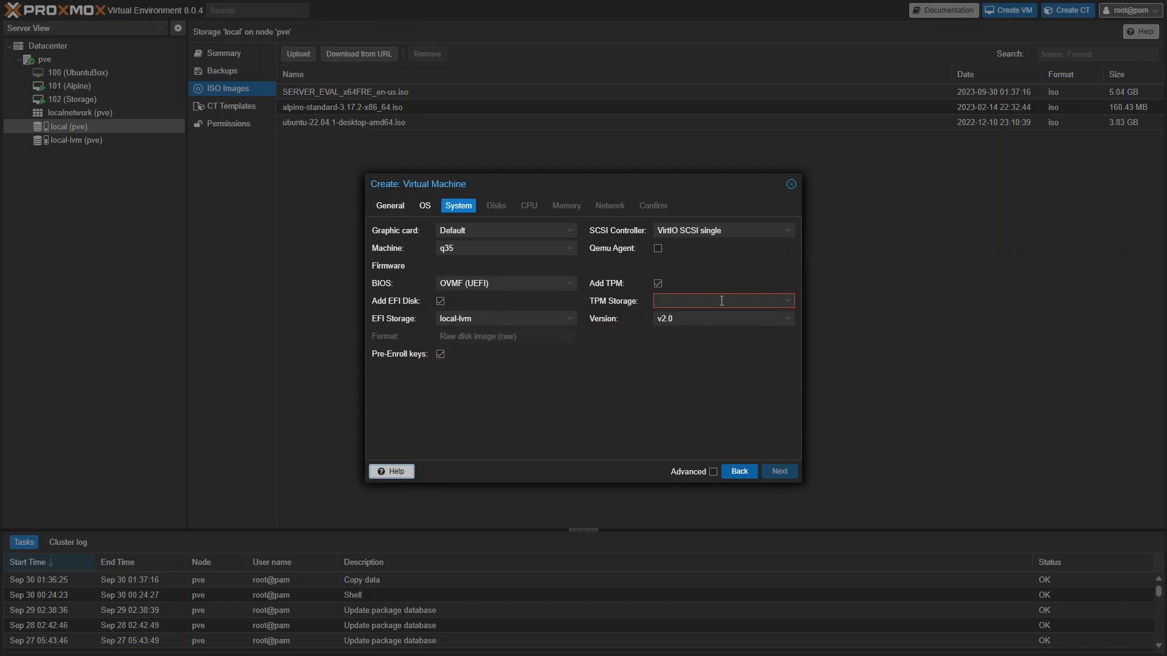
Step: Store the TPM on local-lvm, then select the disk size value on the Disks step
click(788, 301)
click(716, 334)
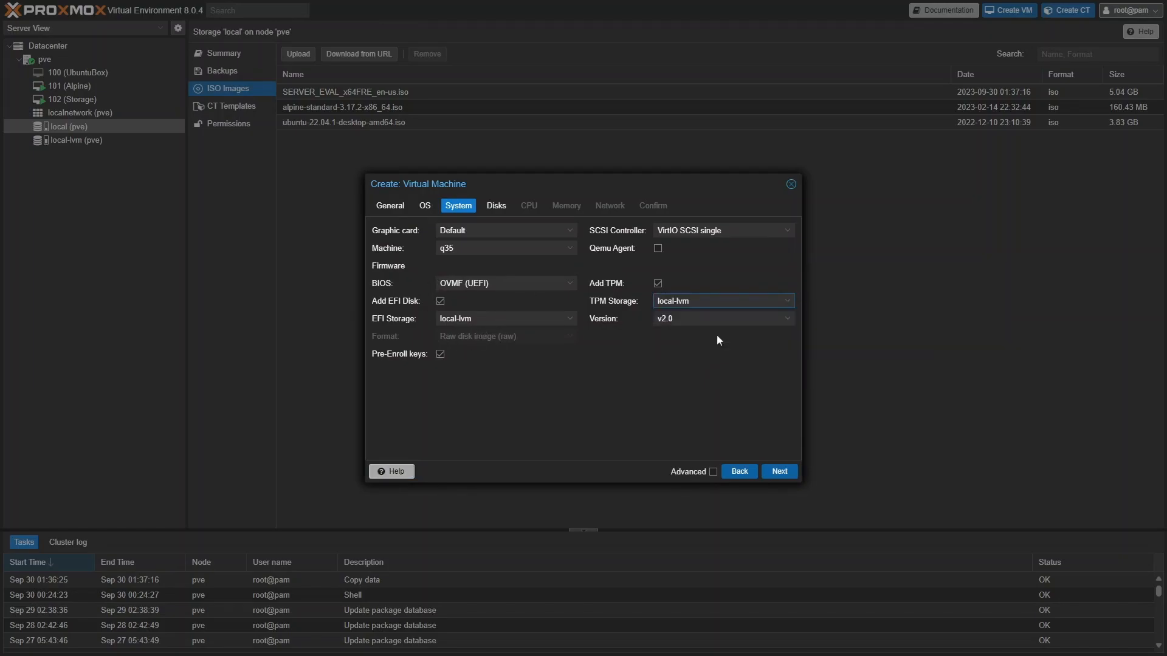
click(780, 472)
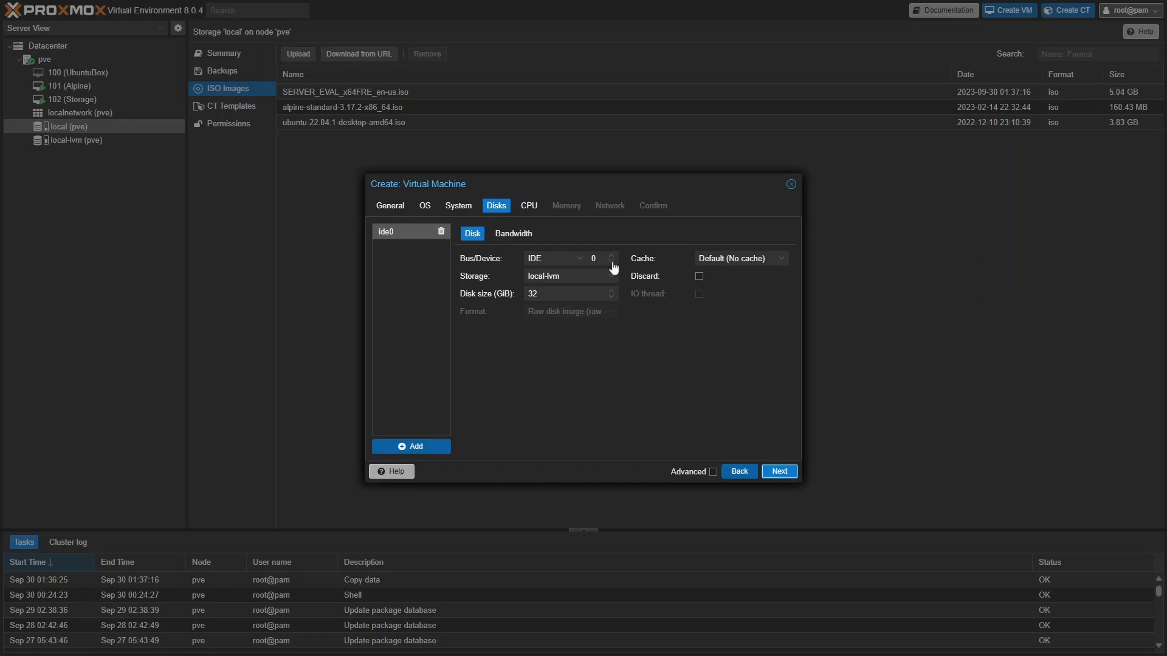
double_click(554, 296)
Step: Set 2 CPU cores and 2048 MiB memory, keep e1000 on vmbr0, and reach the Confirm summary
click(780, 471)
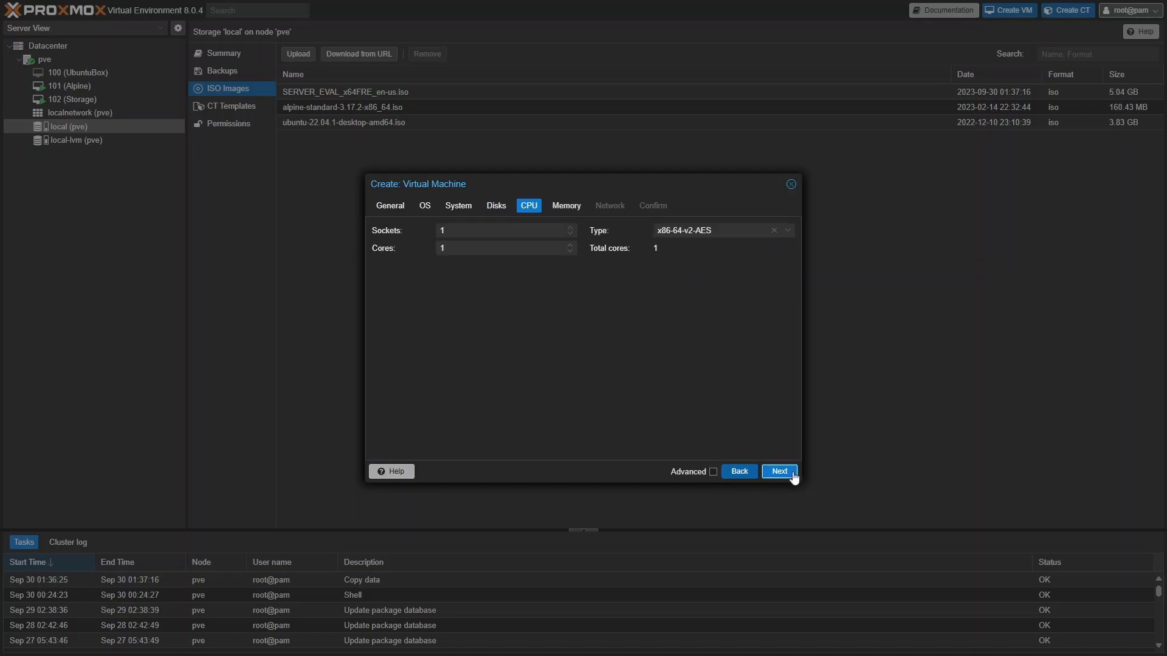
click(571, 246)
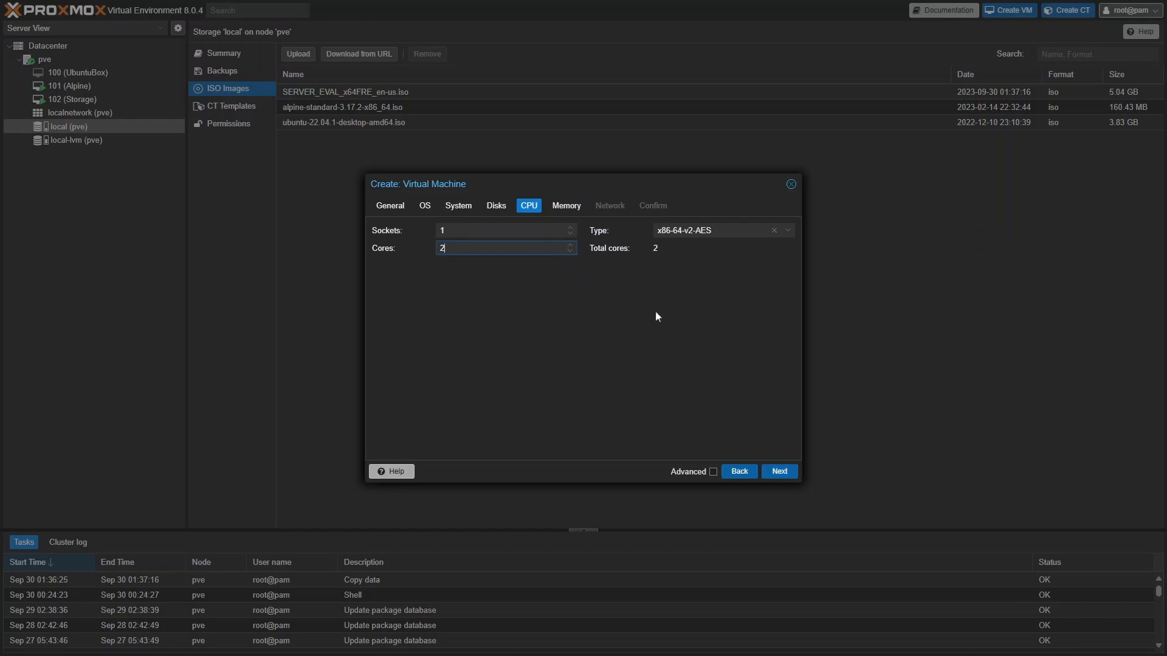
click(780, 472)
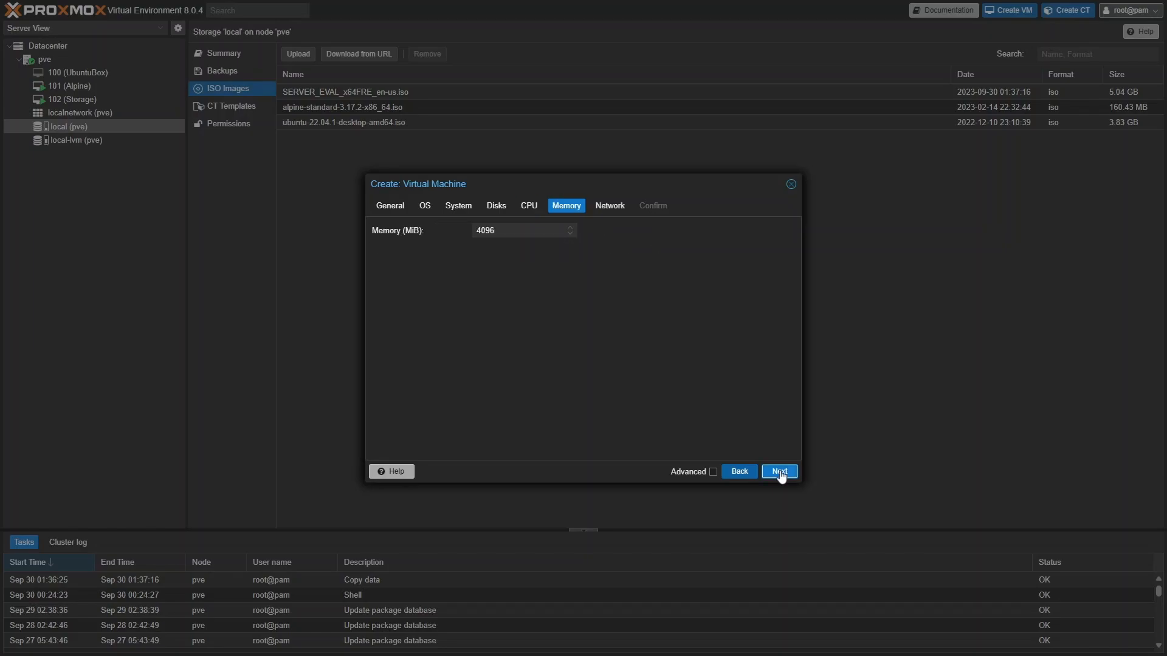
click(570, 234)
click(571, 234)
click(570, 234)
click(570, 234)
text(20148)
key(BackSpace)
key(BackSpace)
key(BackSpace)
text(48)
click(567, 318)
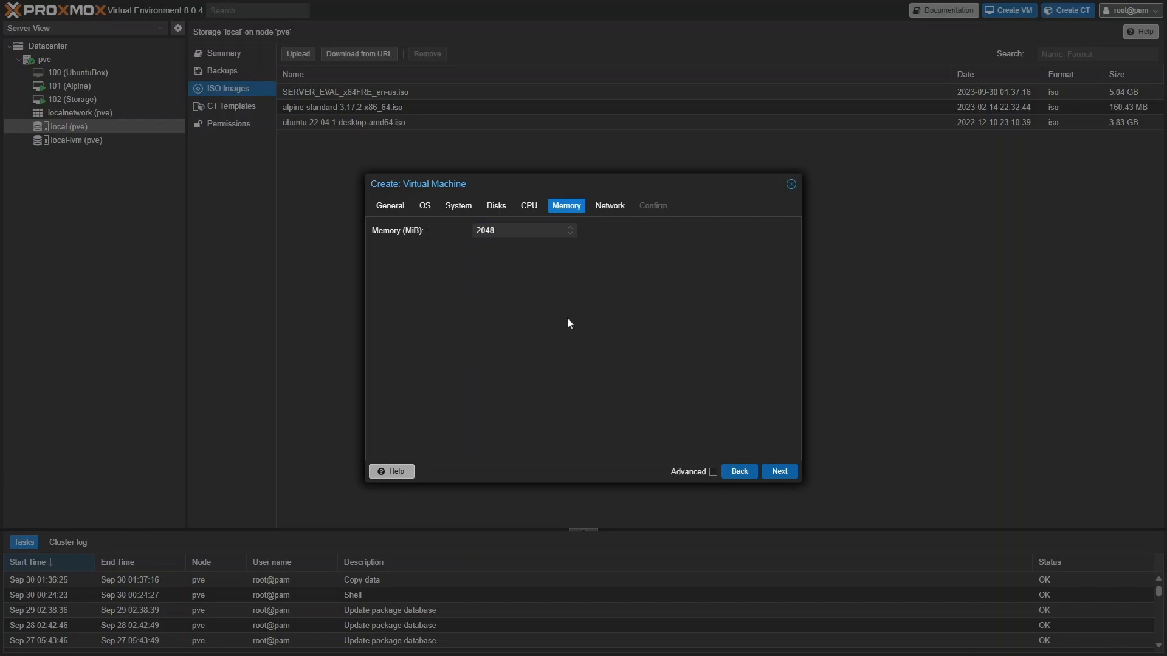
click(784, 475)
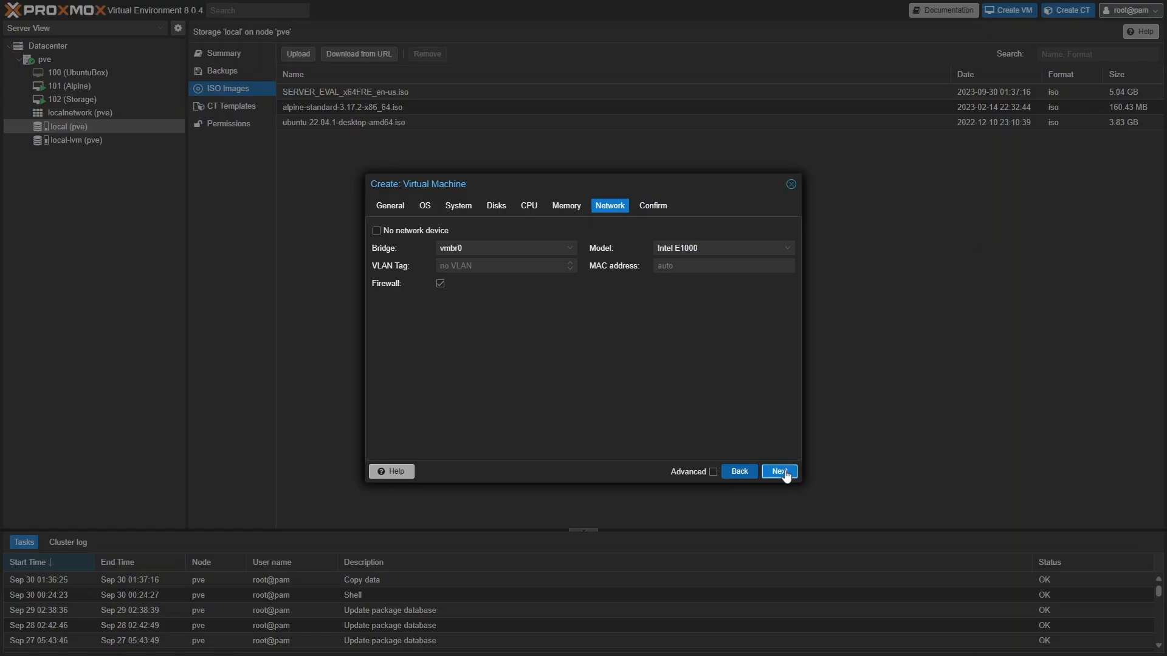
click(784, 474)
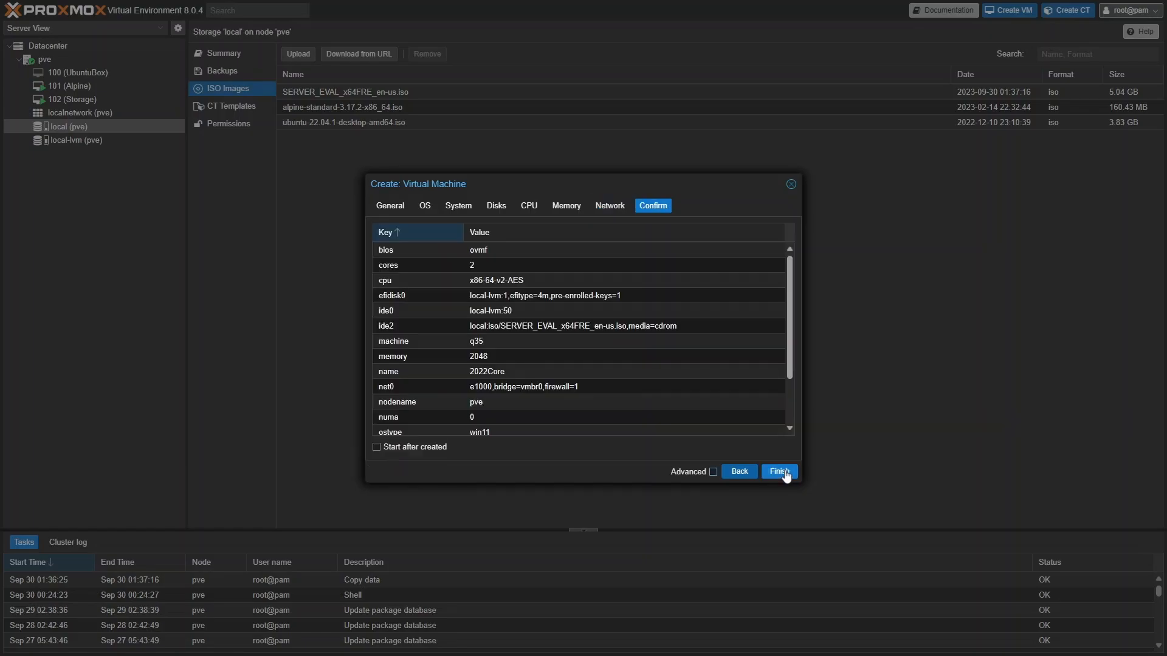
Step: Finish creating VM 103, start it from its console, and boot from the installer CD
click(781, 472)
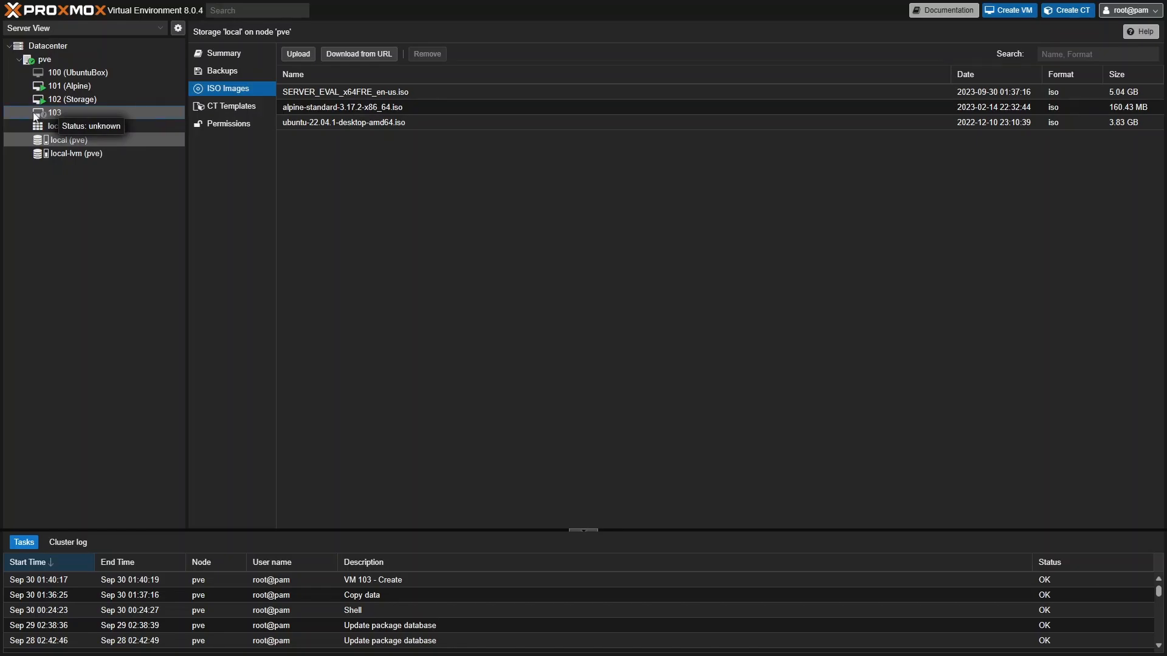
click(37, 114)
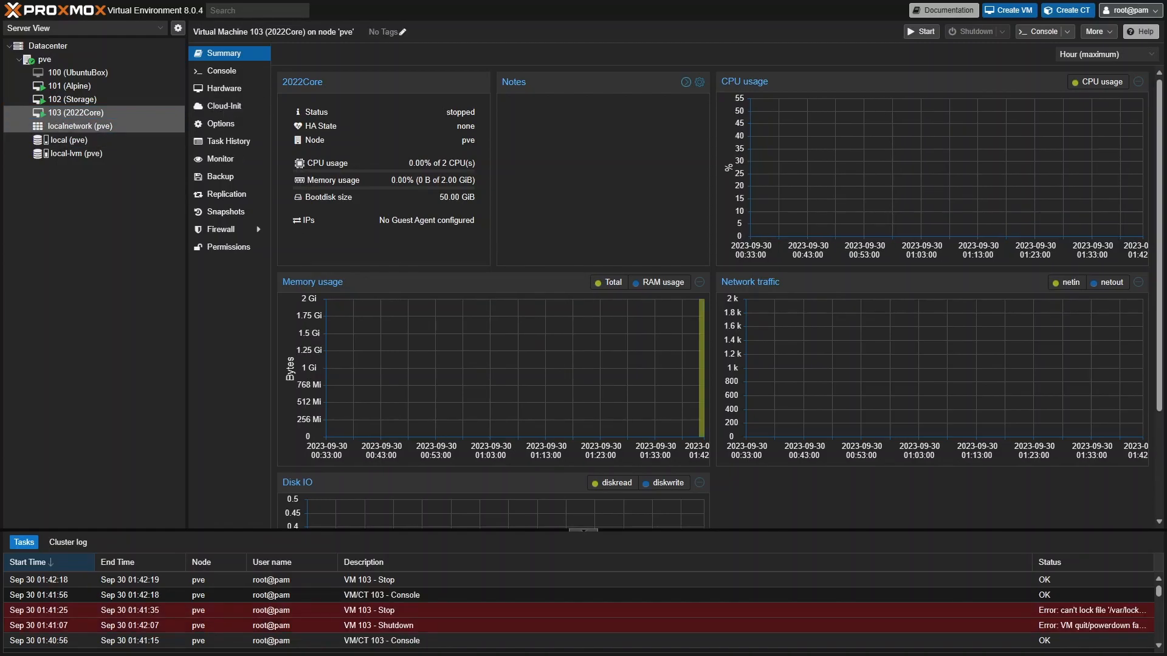
click(232, 72)
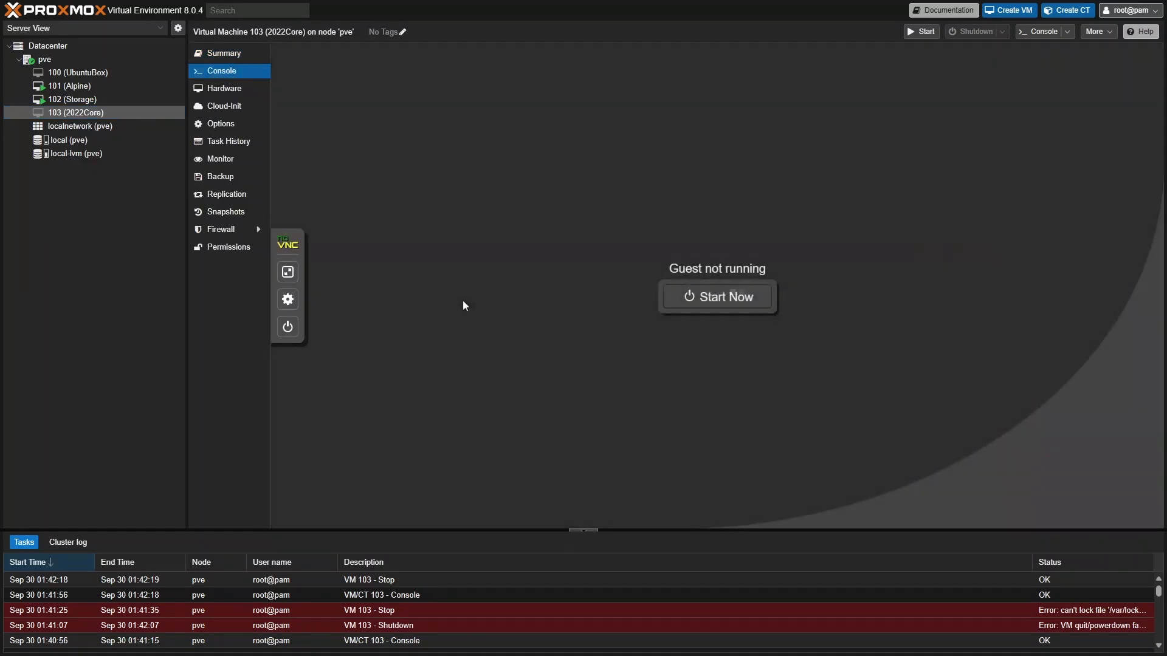
click(732, 299)
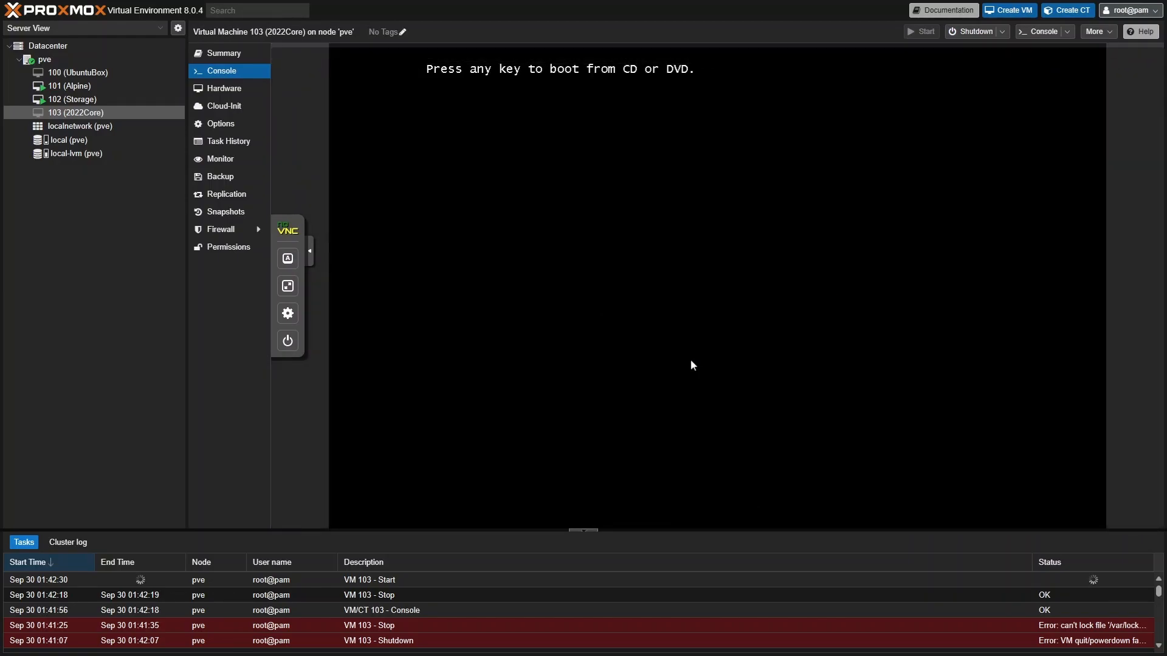
key(Return)
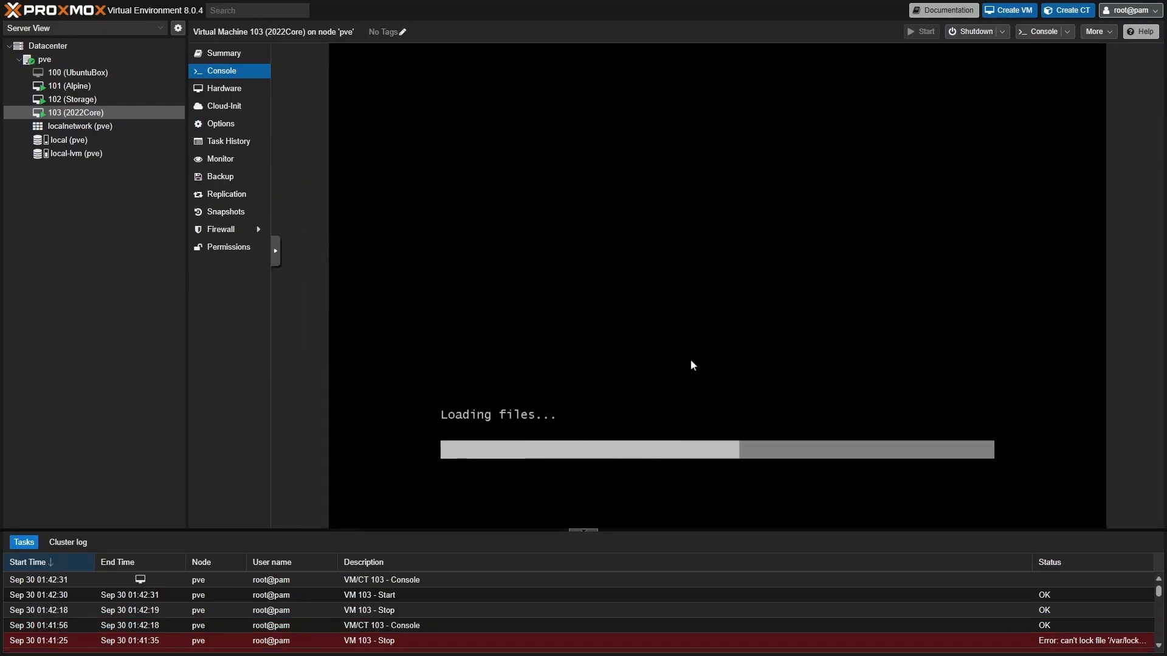